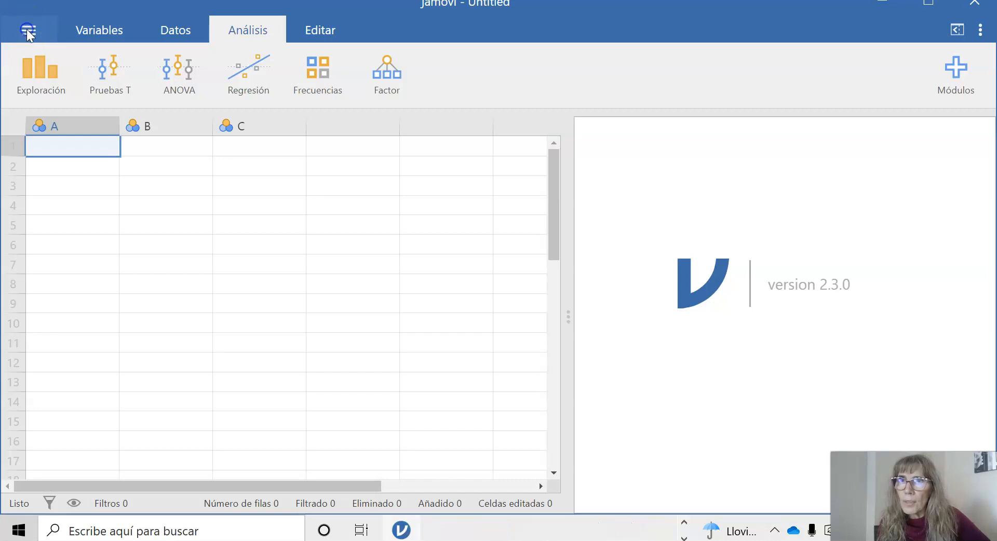
Step: Open the data file empleados.sav and look through its variable columns as far as minoría
click(36, 155)
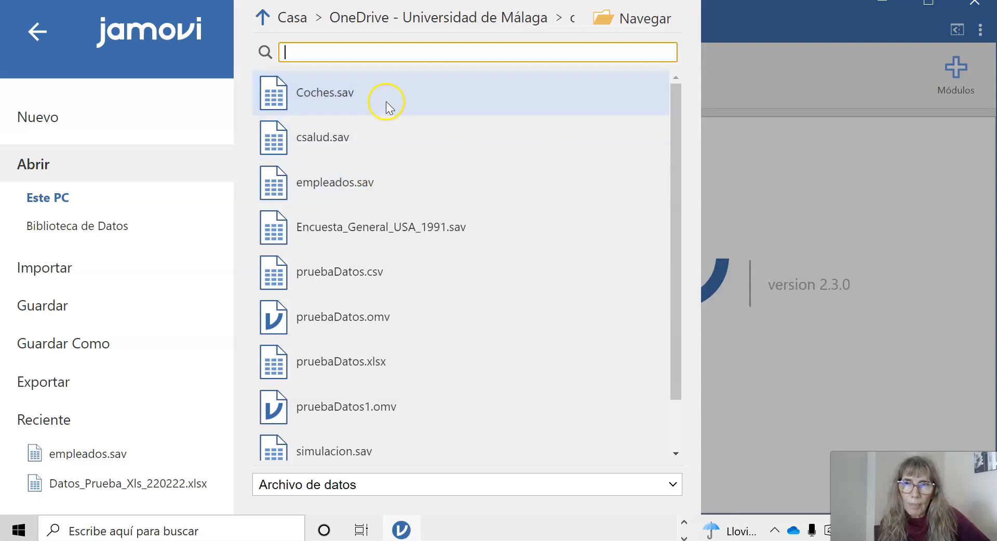
click(357, 181)
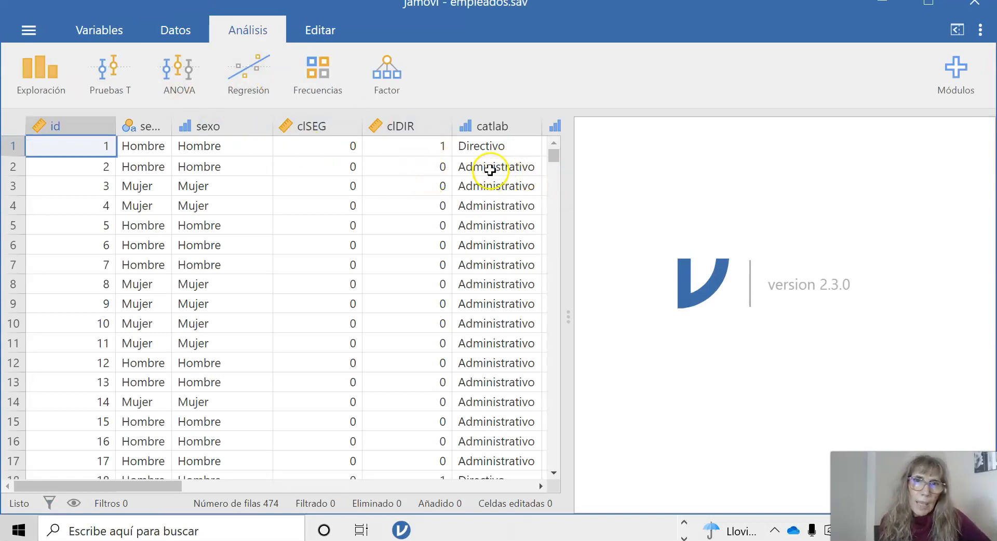
drag(571, 187, 802, 209)
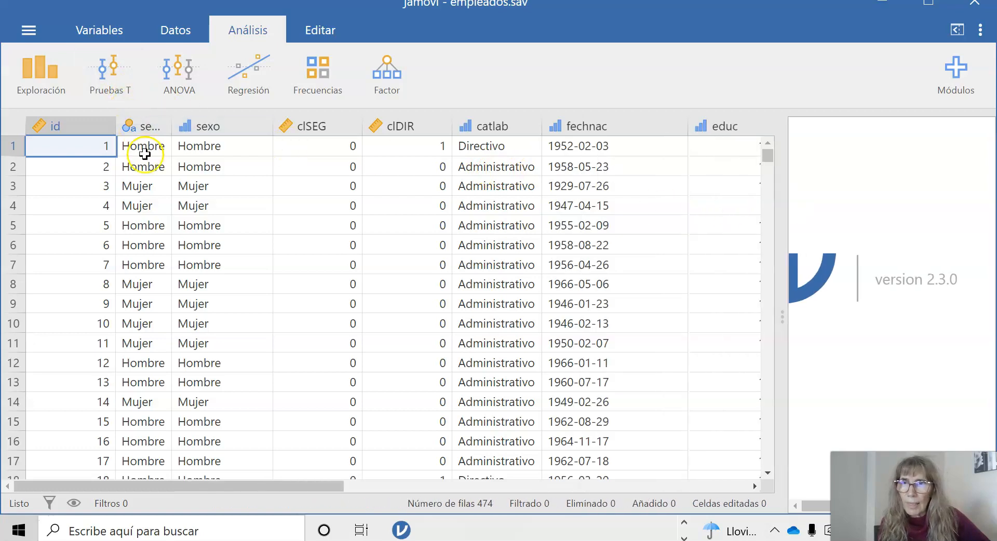
drag(224, 486, 500, 513)
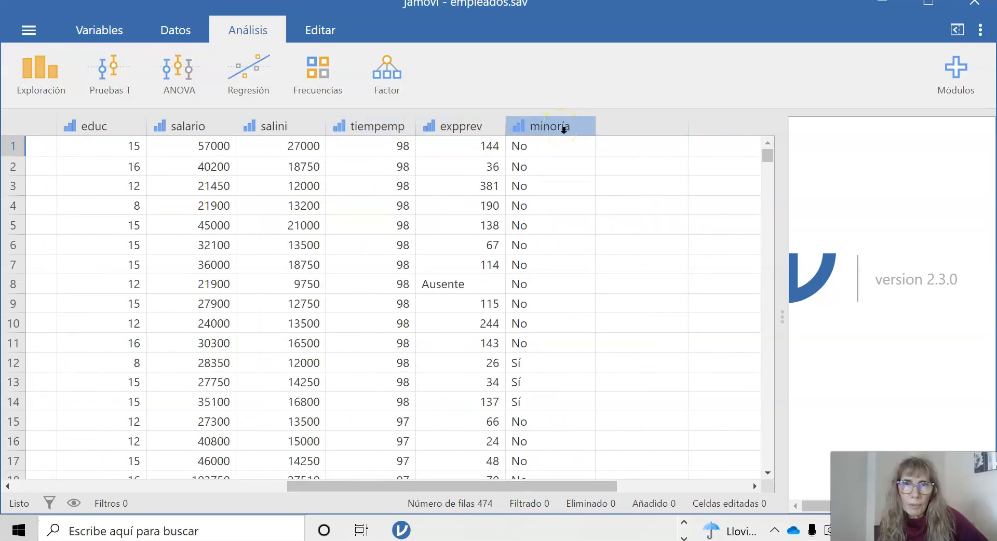
drag(787, 244, 464, 253)
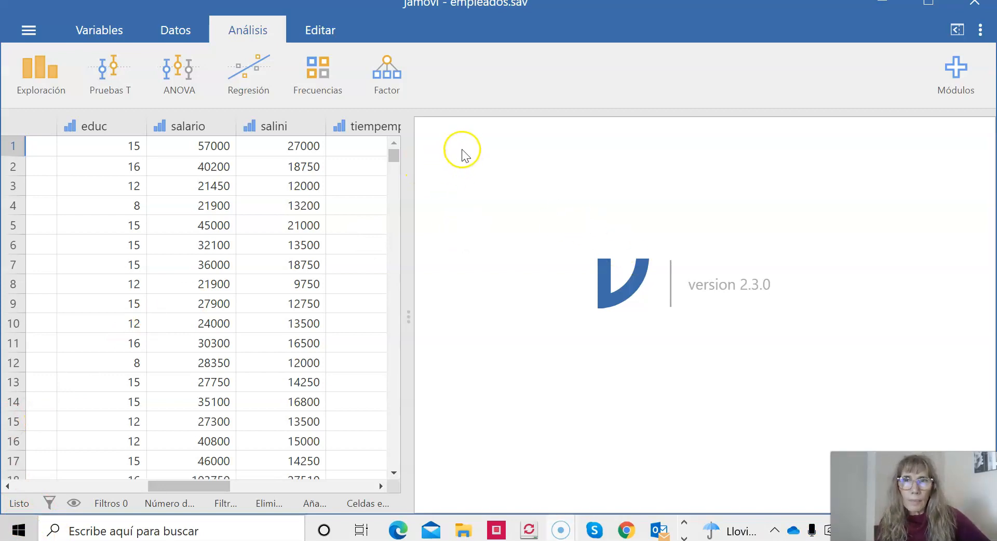
Step: Create a two-outcome proportion test (binomial) for the variables sexo, catlab and minoría
click(314, 73)
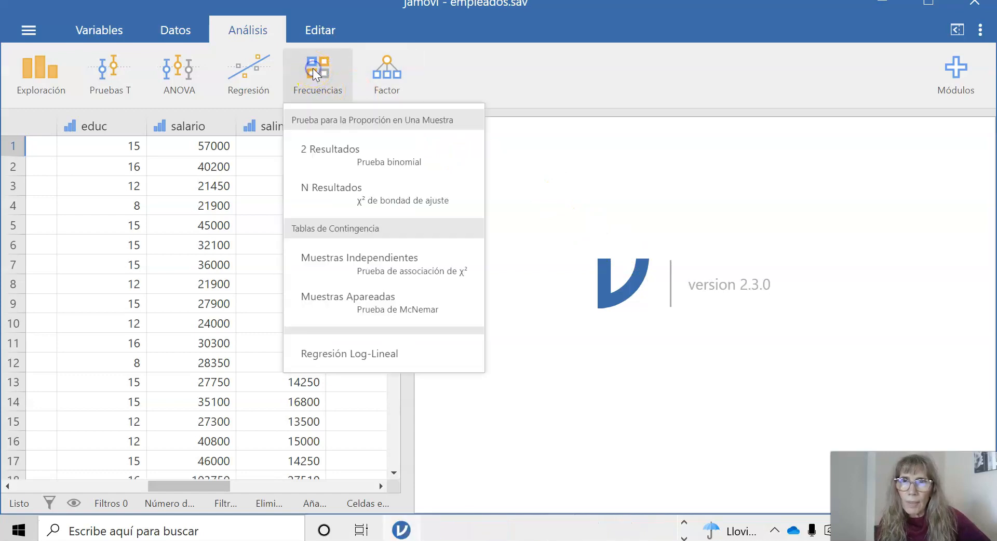
click(347, 163)
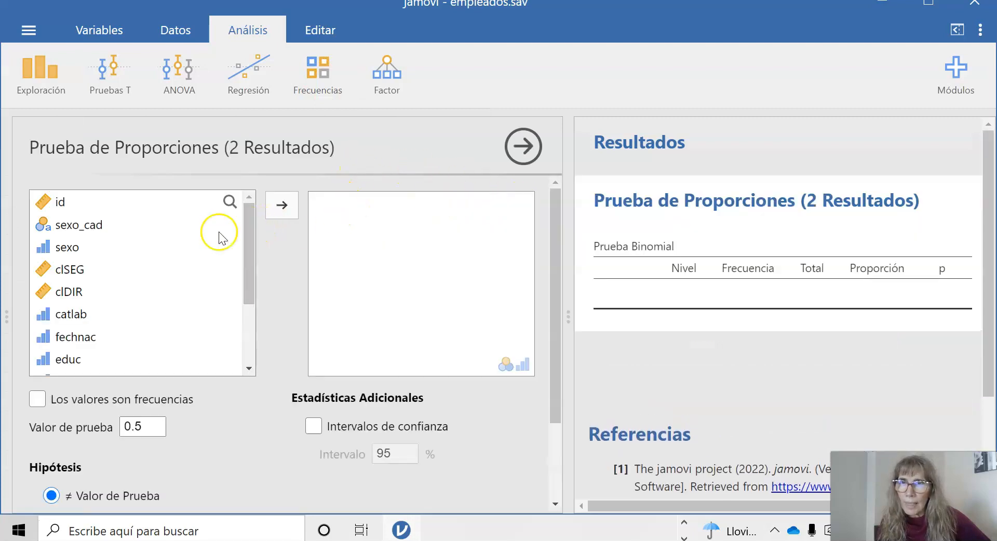
click(252, 232)
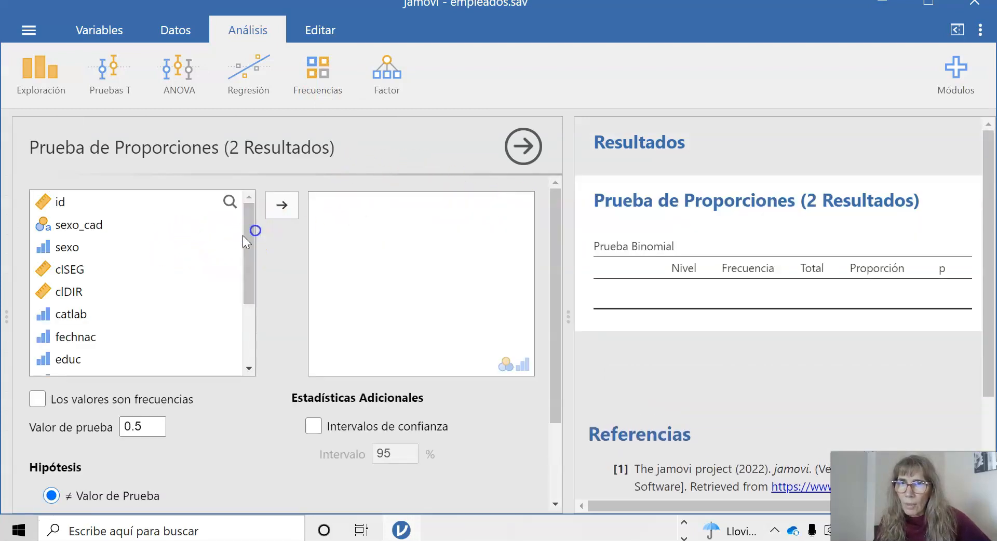
click(72, 252)
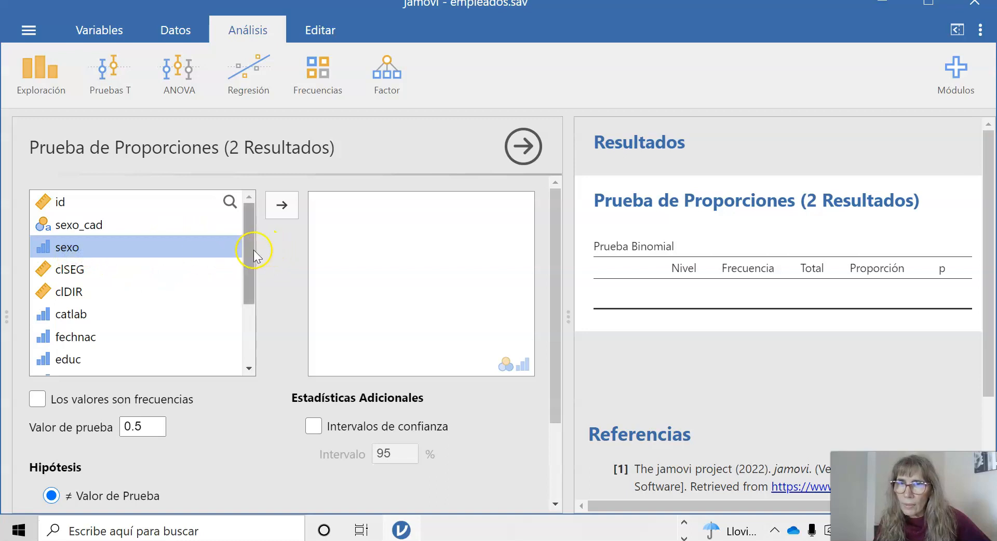
drag(254, 250, 254, 254)
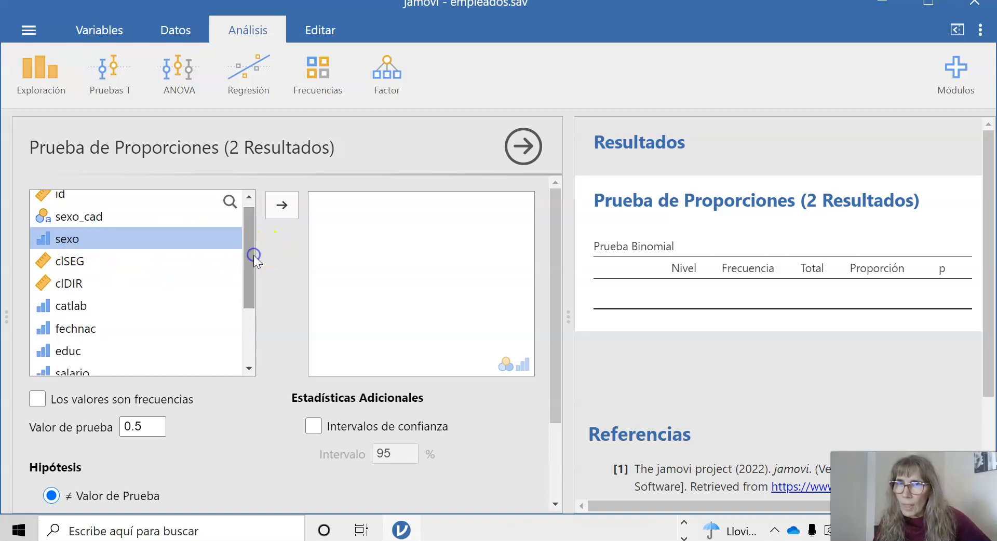
ctrl+click(63, 307)
drag(247, 279, 262, 353)
ctrl+click(75, 366)
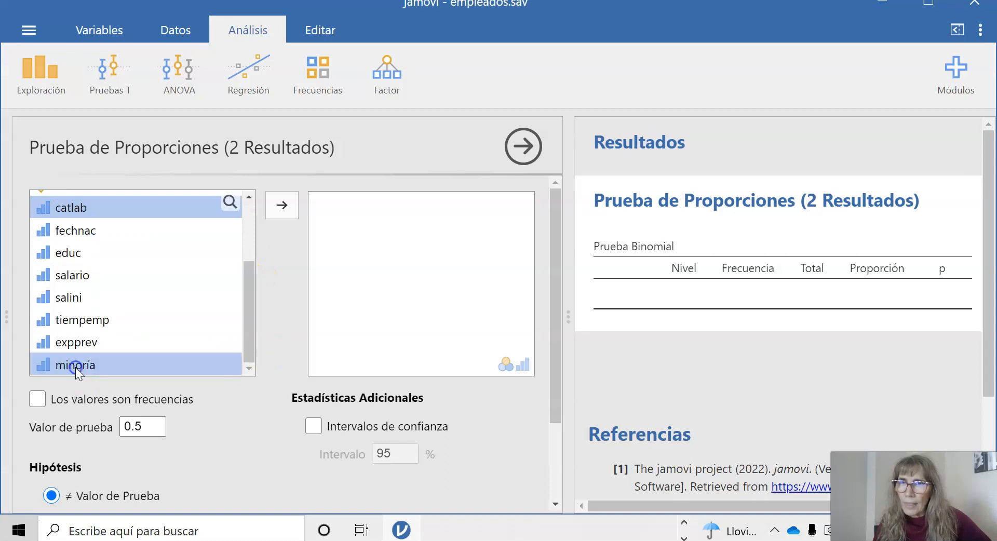
click(284, 208)
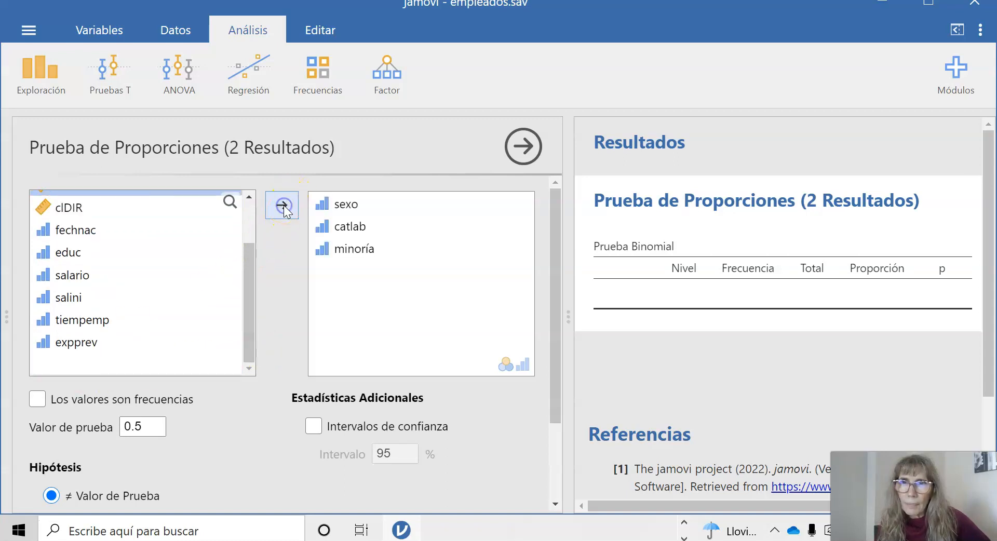
Step: Review the binomial test table and set the test value to 0.3
click(596, 452)
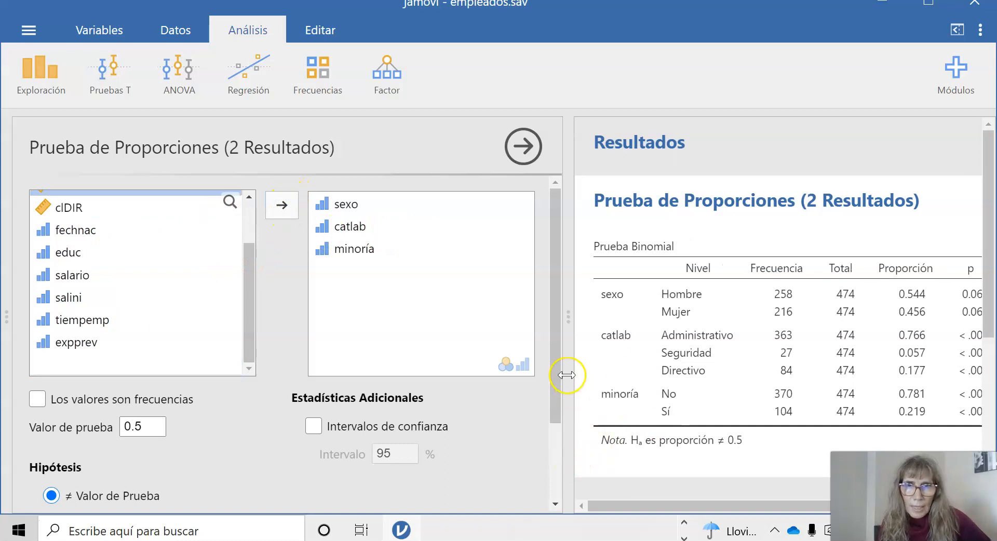
drag(461, 351, 463, 347)
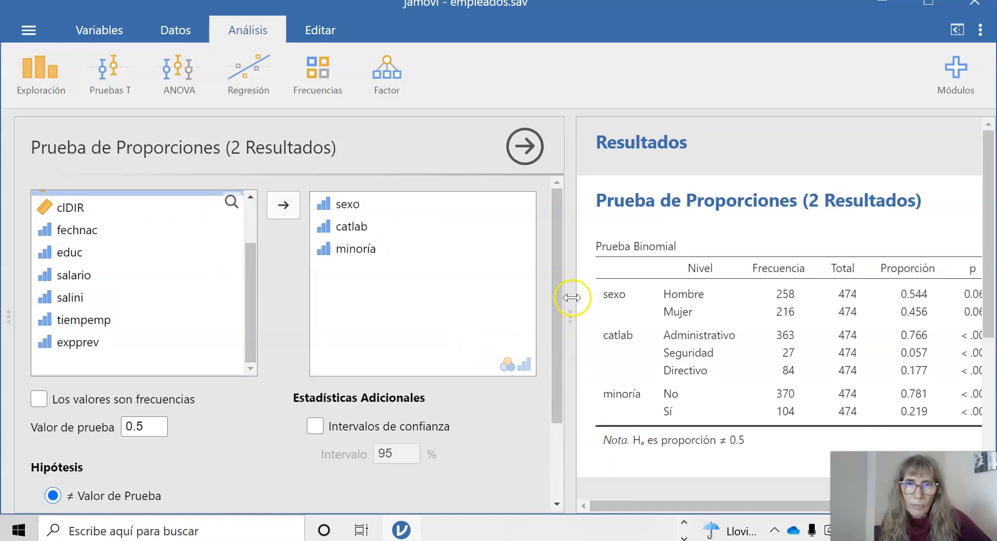
drag(572, 297, 585, 249)
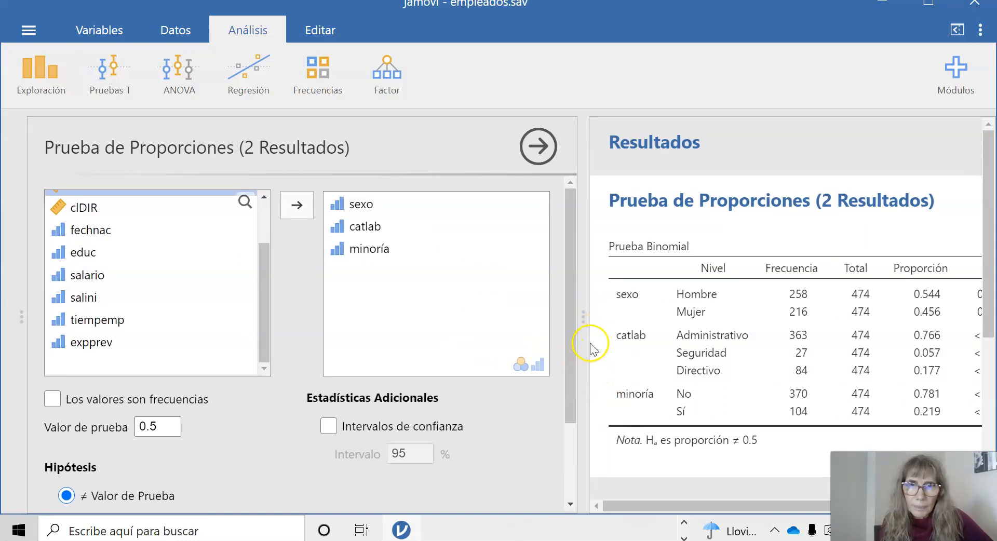
mouse_move(746, 507)
mouse_down()
mouse_move(847, 507)
mouse_move(746, 499)
mouse_up()
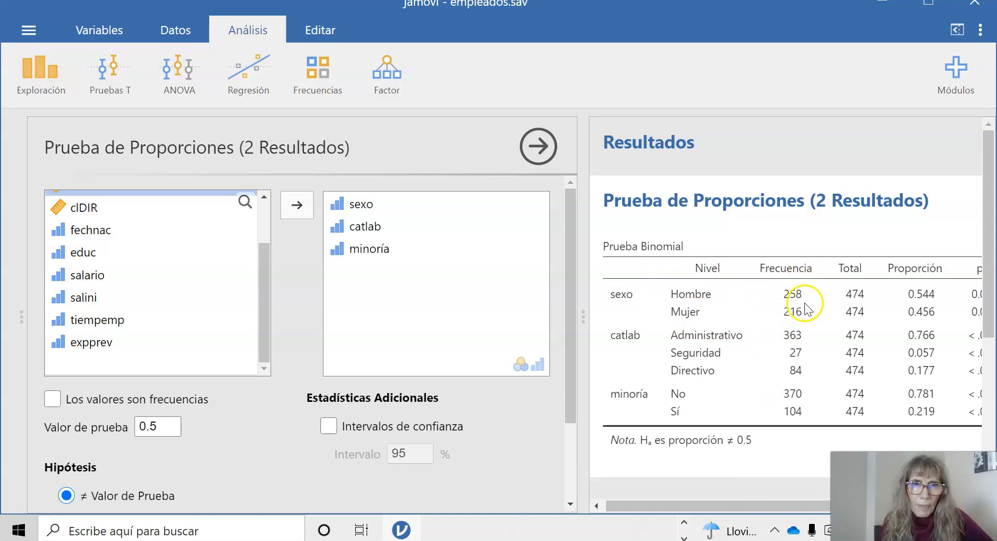
drag(722, 506, 777, 501)
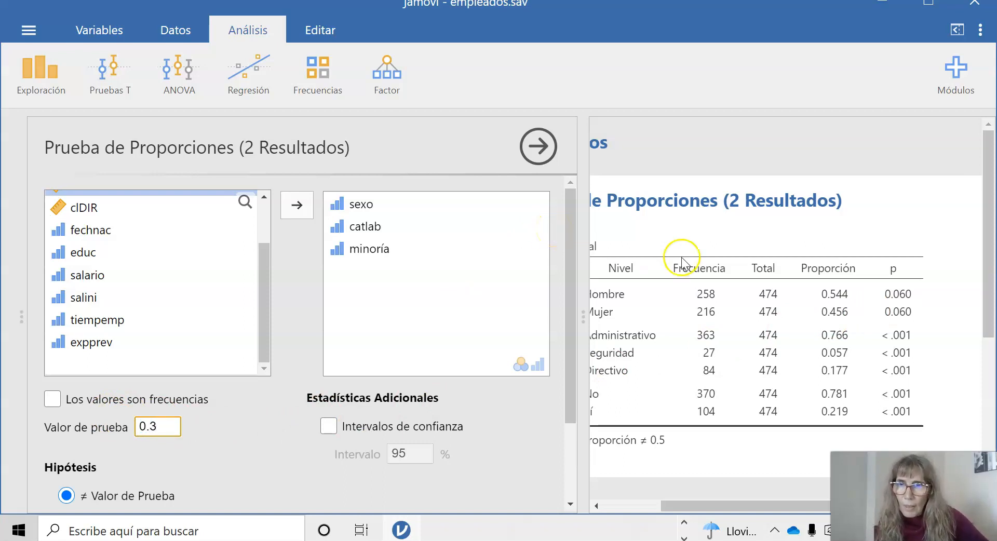
click(198, 452)
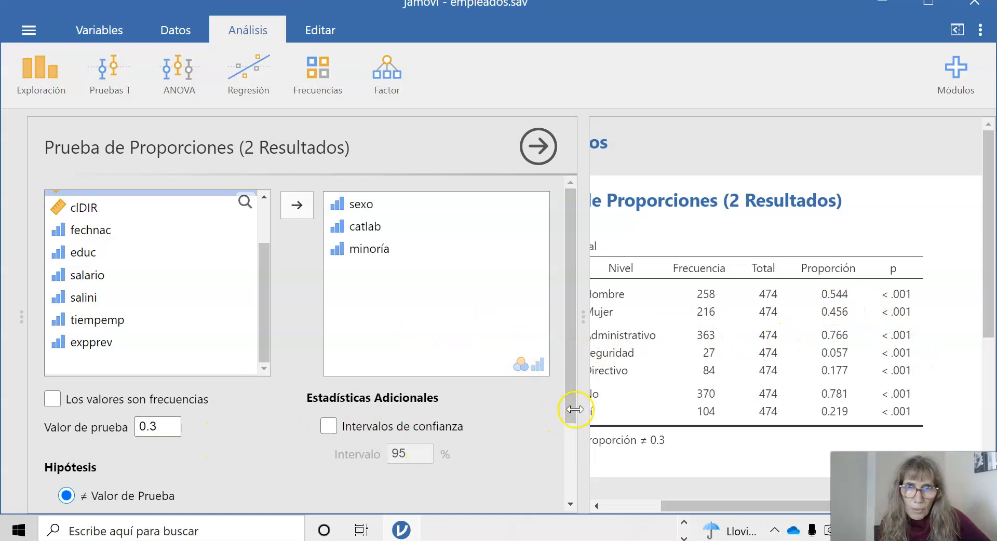
Step: Add 95% confidence intervals to the proportion test and set its test value back to 0.5
drag(570, 409, 573, 429)
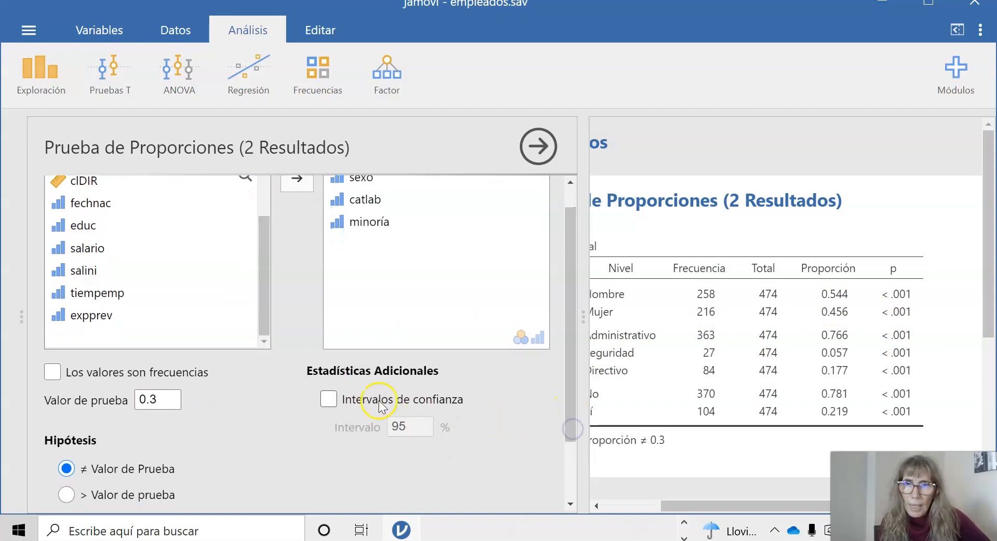
click(330, 399)
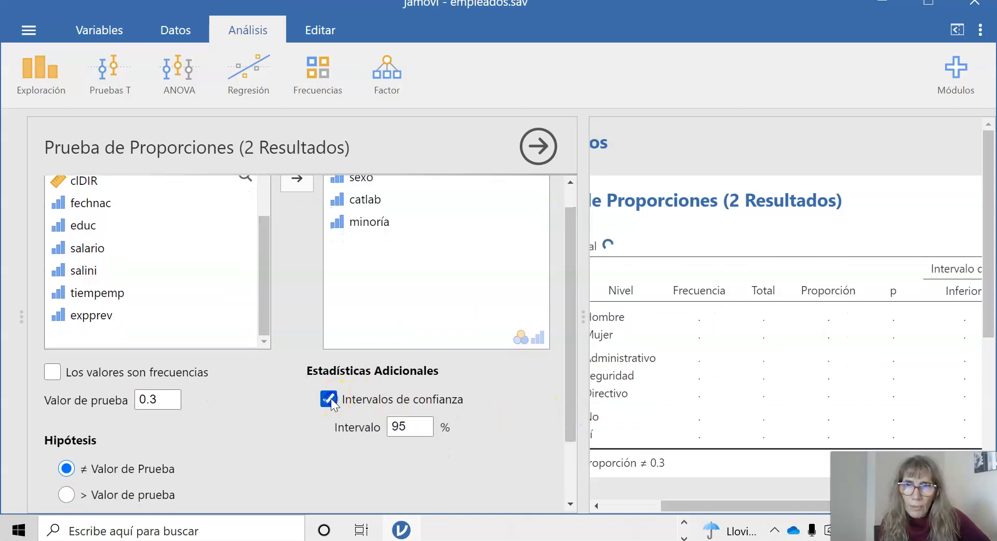
drag(671, 509, 750, 514)
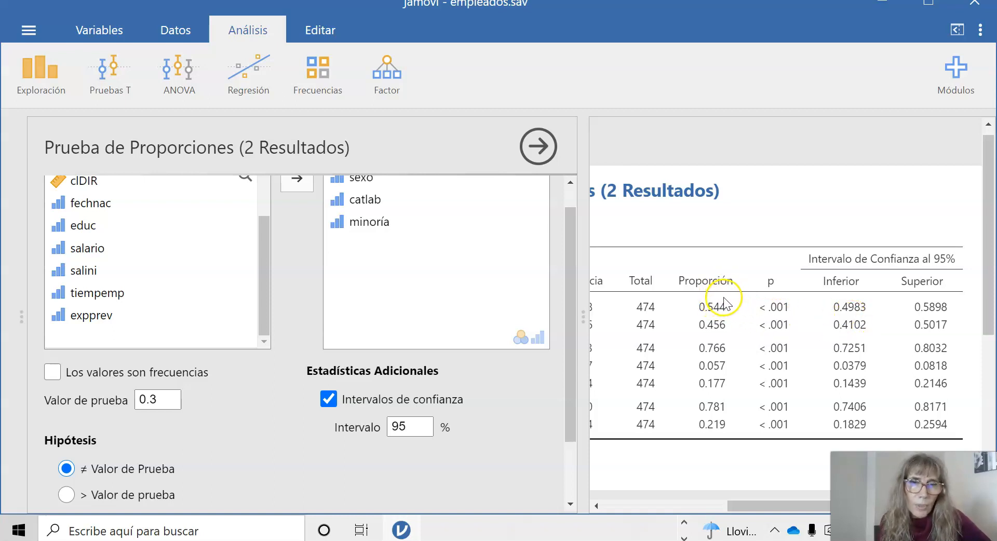
mouse_move(766, 508)
mouse_down()
mouse_move(683, 509)
mouse_move(780, 509)
mouse_up()
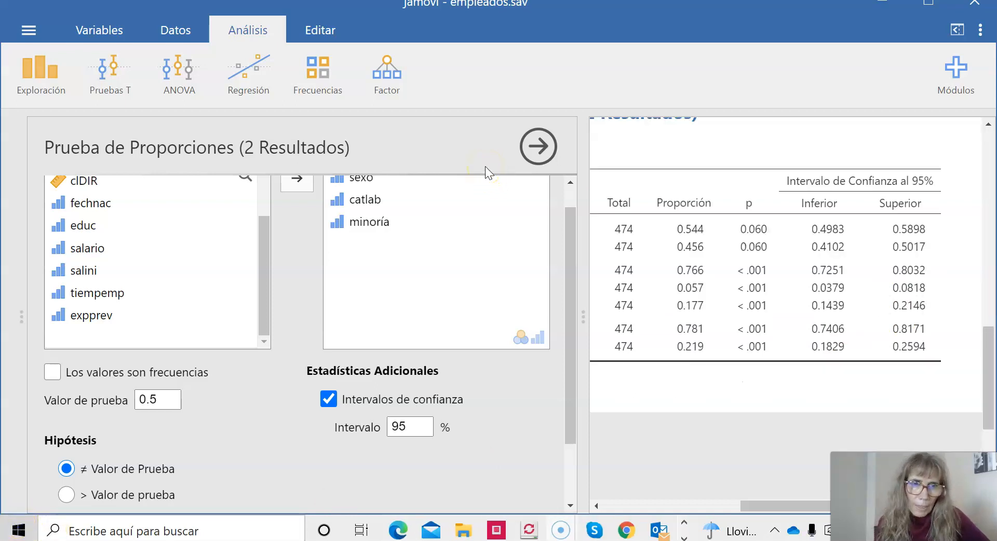
Step: Create a descriptives analysis for the variables educ, salario, salini, tiempemp and expprev
click(33, 67)
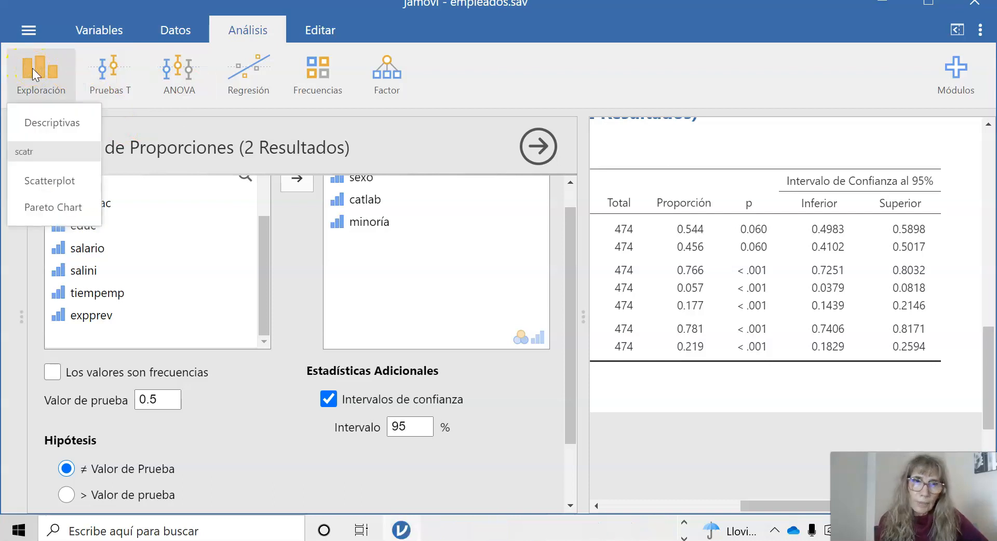
click(38, 121)
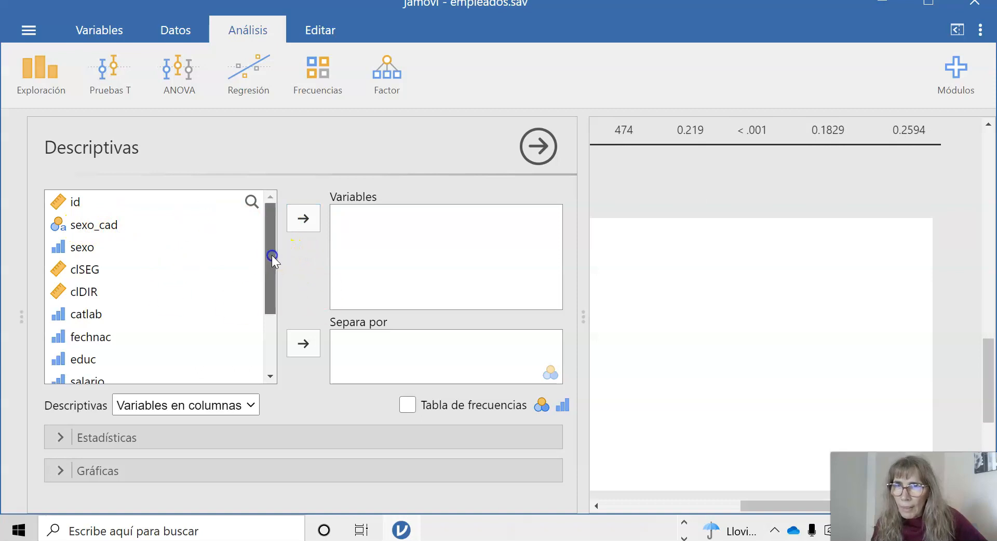
click(98, 361)
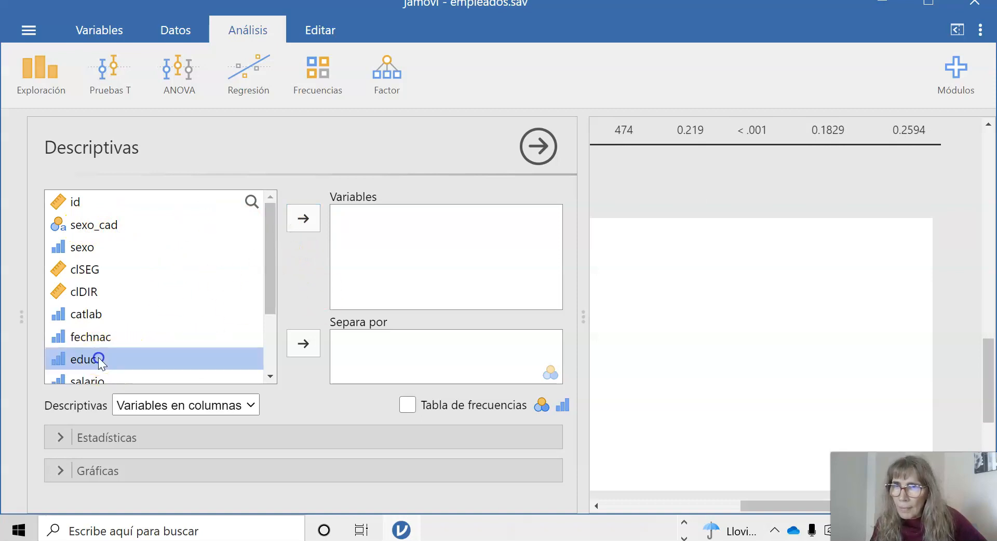
drag(267, 245, 269, 341)
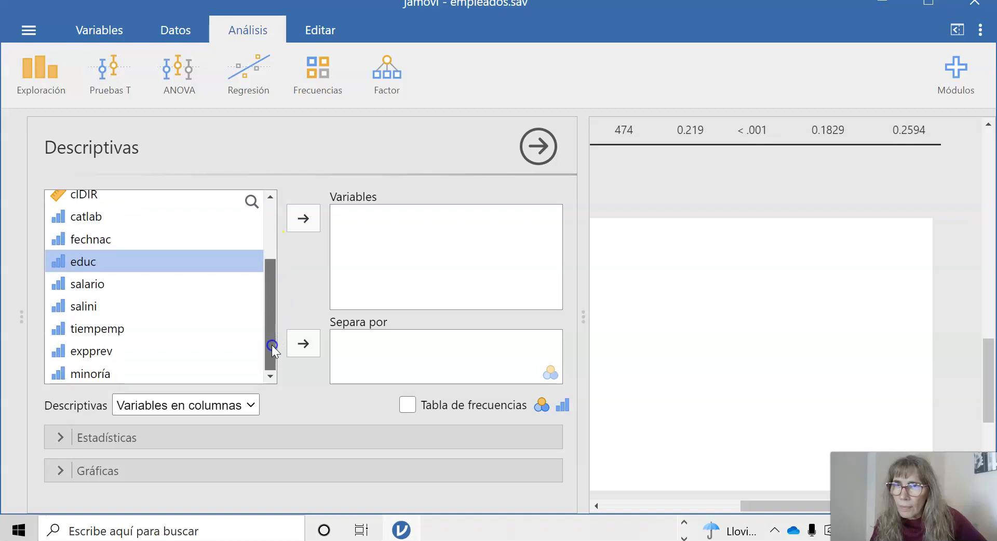
shift+click(102, 281)
shift+click(99, 308)
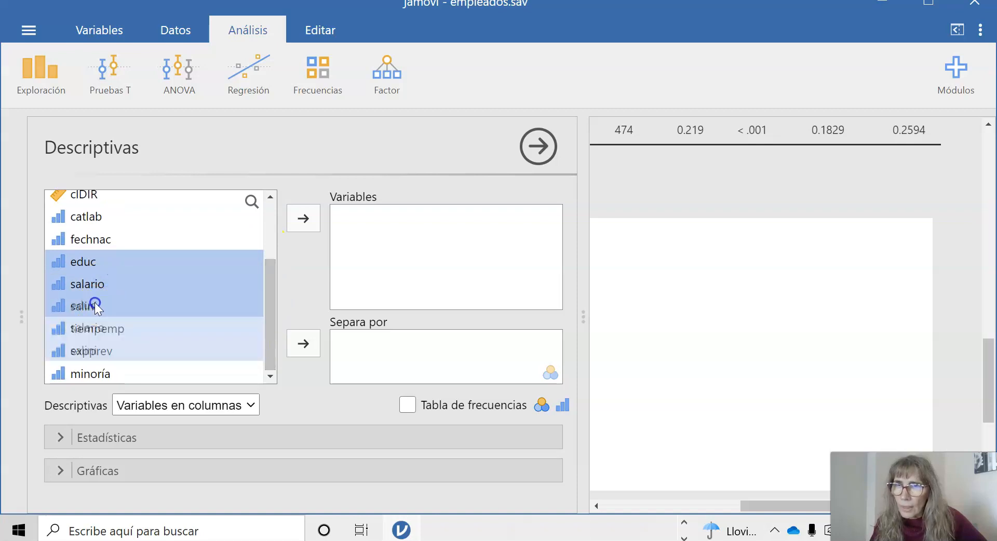
shift+click(115, 330)
shift+click(123, 358)
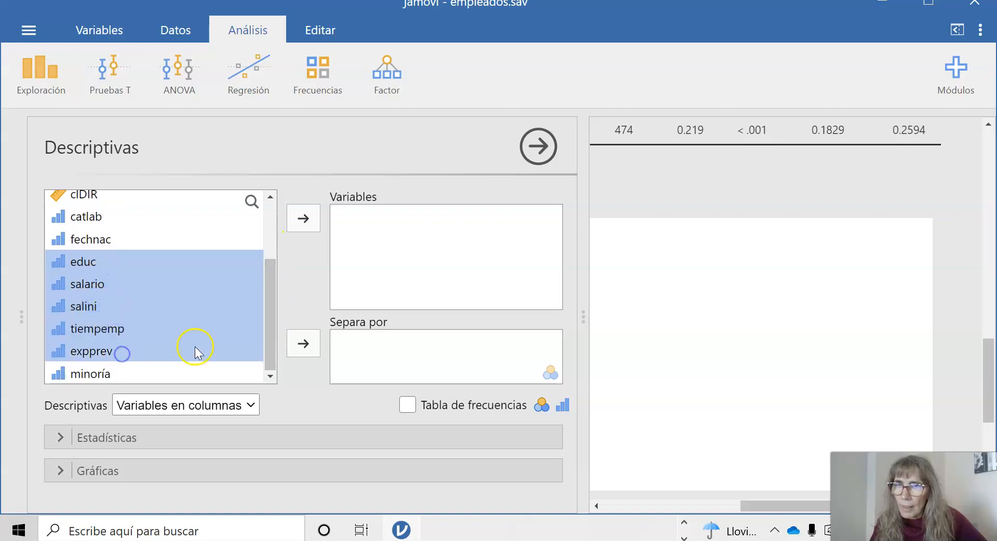
click(306, 221)
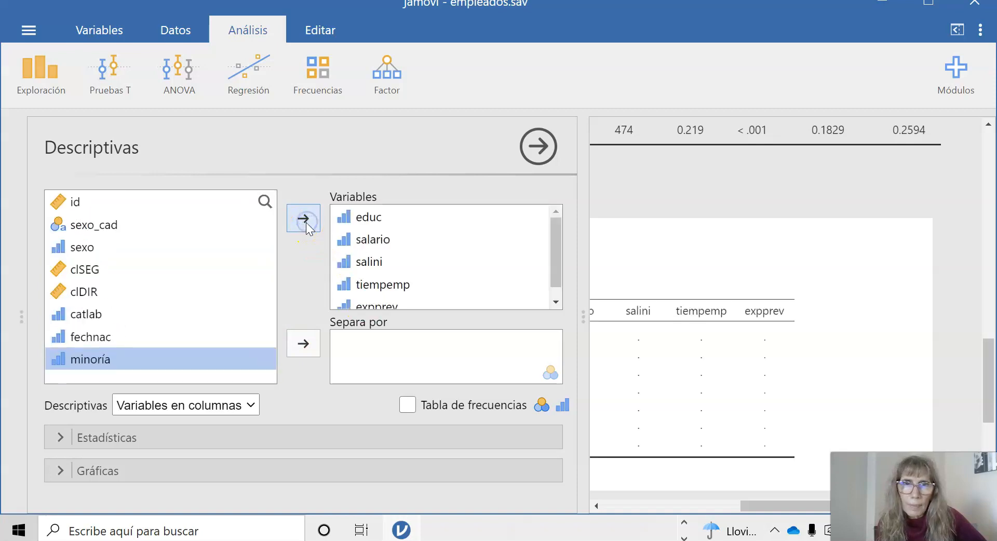
drag(781, 507, 635, 492)
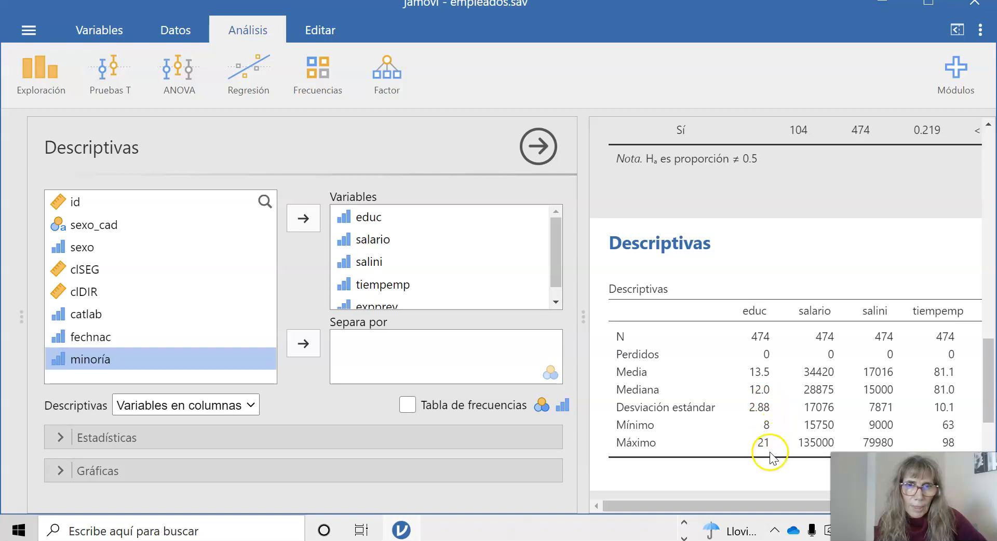
Step: Add the 25, 50 and 75 percentiles, skewness and the 95% confidence interval for the mean to the descriptives
click(94, 438)
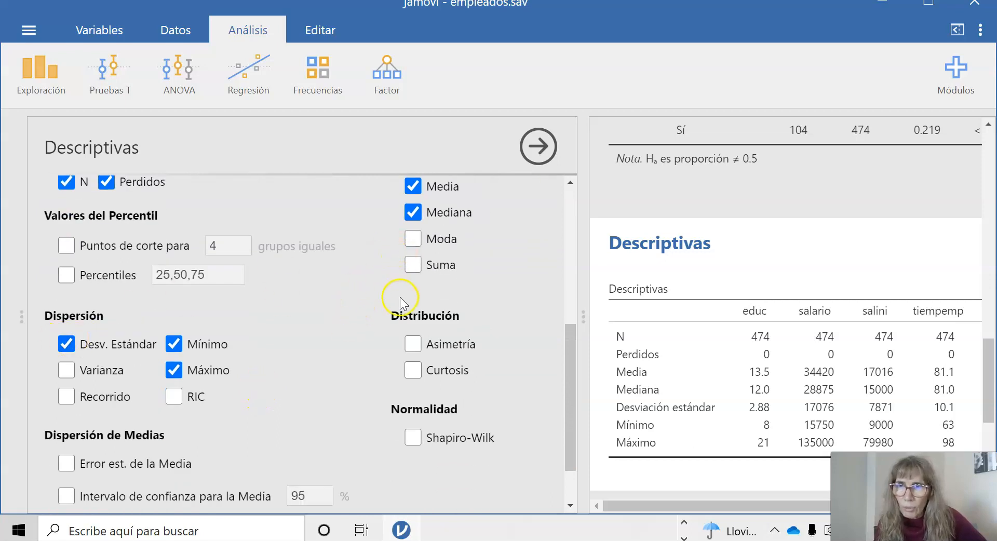
click(70, 278)
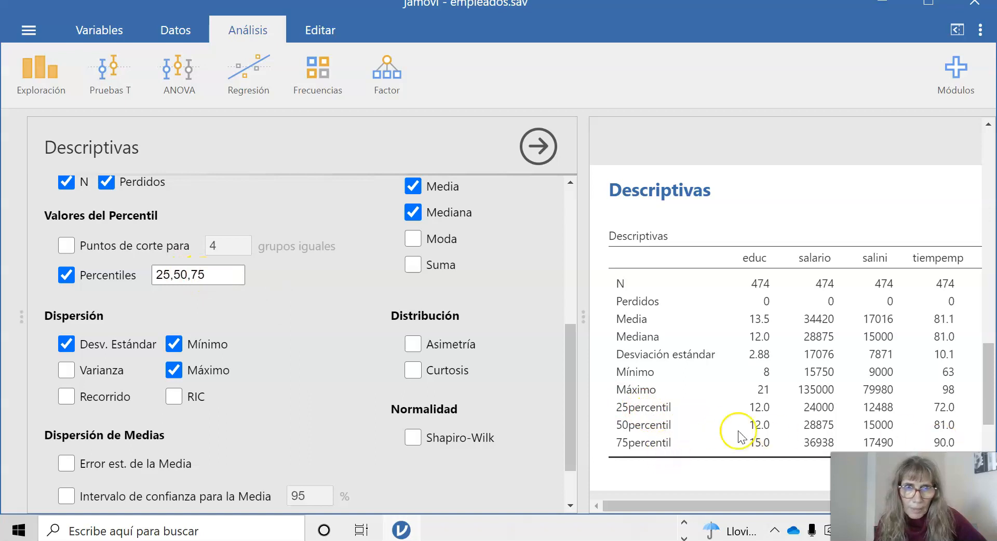
scroll(317, 382, down, 2)
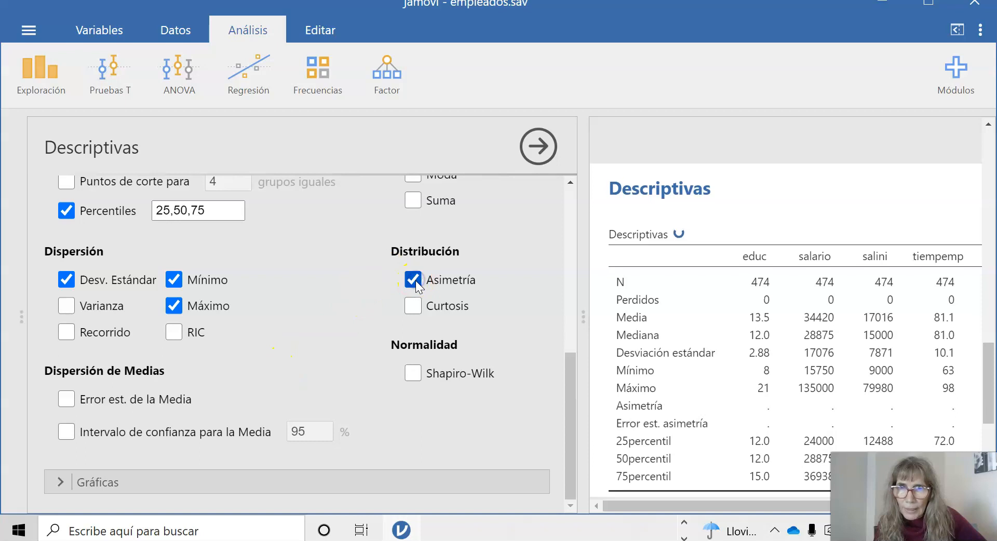
click(71, 436)
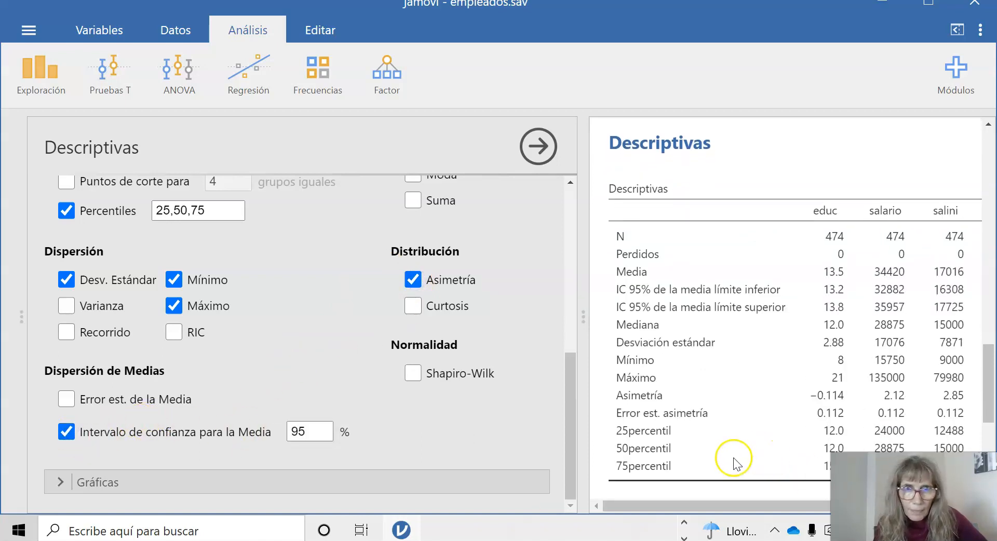
scroll(787, 421, down, 2)
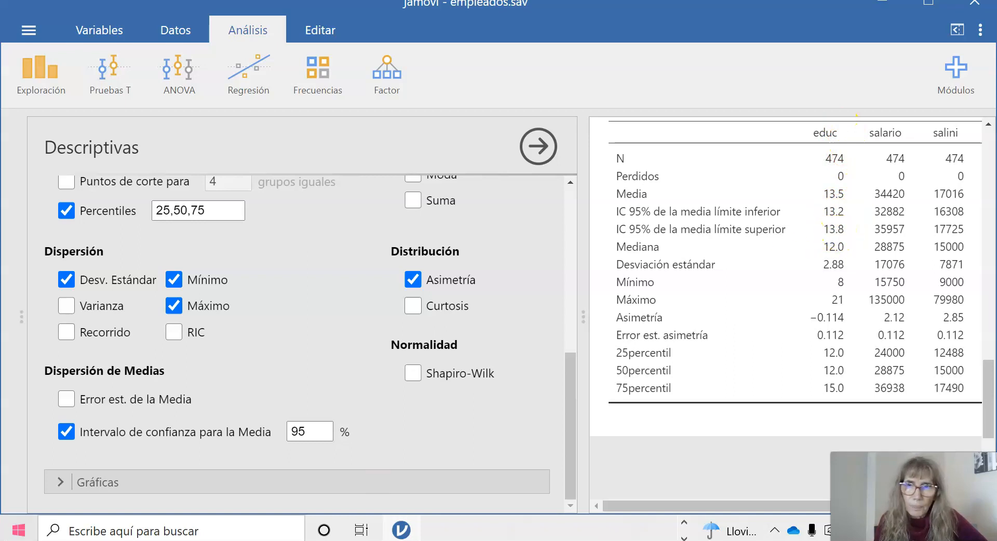
Step: Add histograms and box plots to the descriptives and examine the resulting charts for salario, salini and tiempemp
click(28, 517)
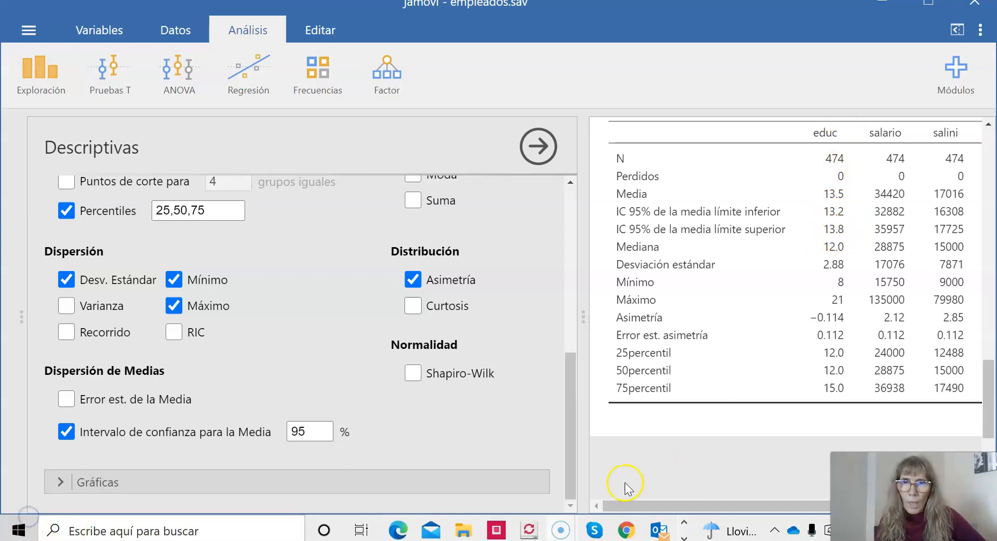
click(268, 486)
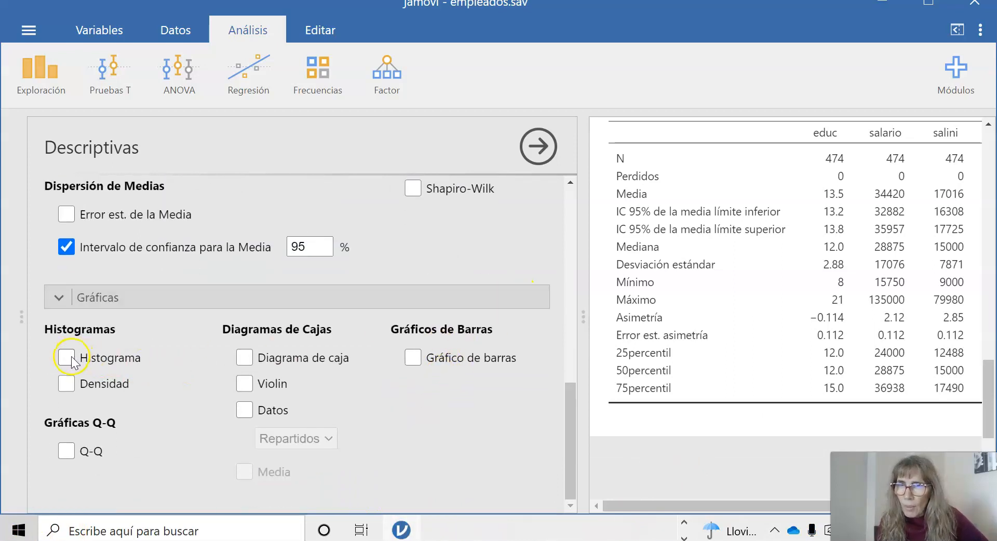
click(249, 358)
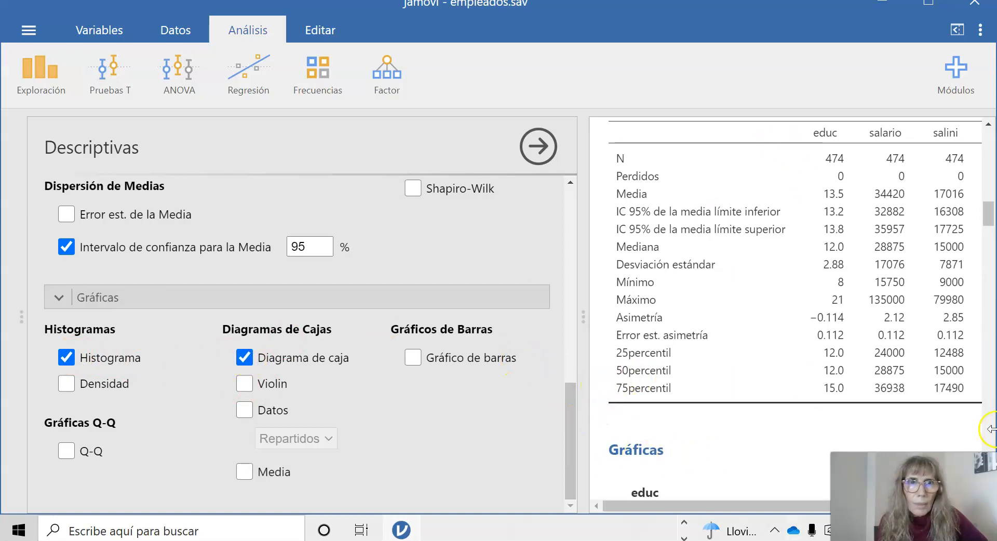
drag(989, 199, 992, 286)
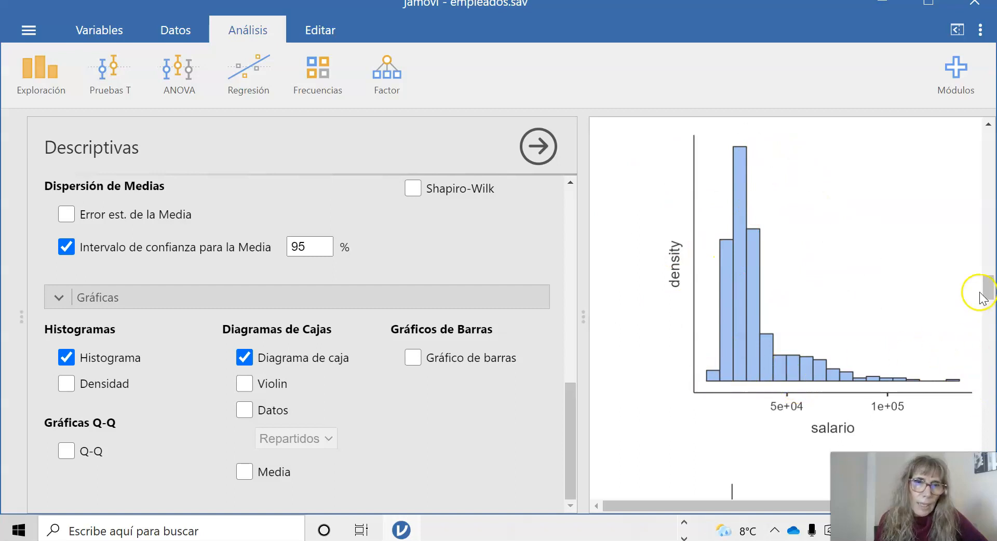
drag(987, 285, 994, 408)
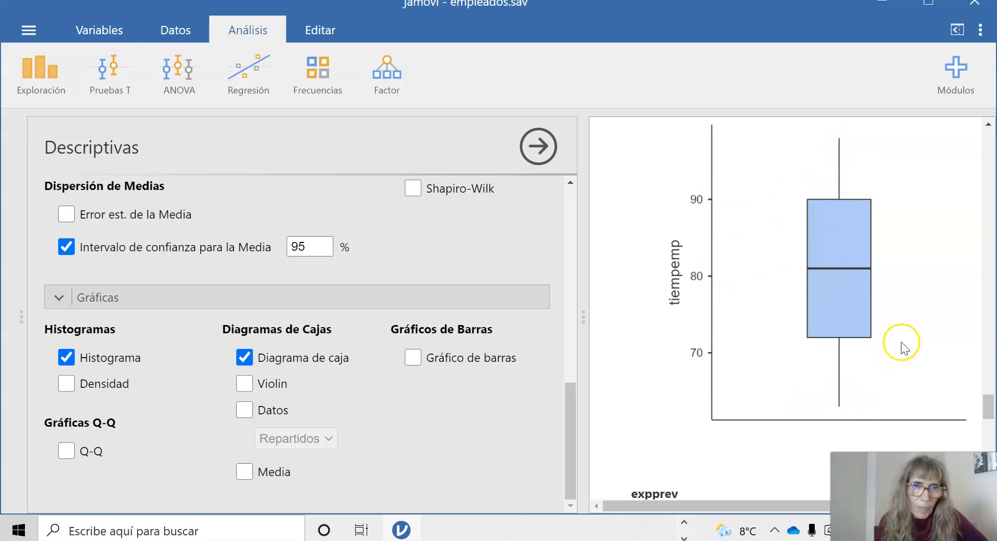
scroll(902, 341, up, 10)
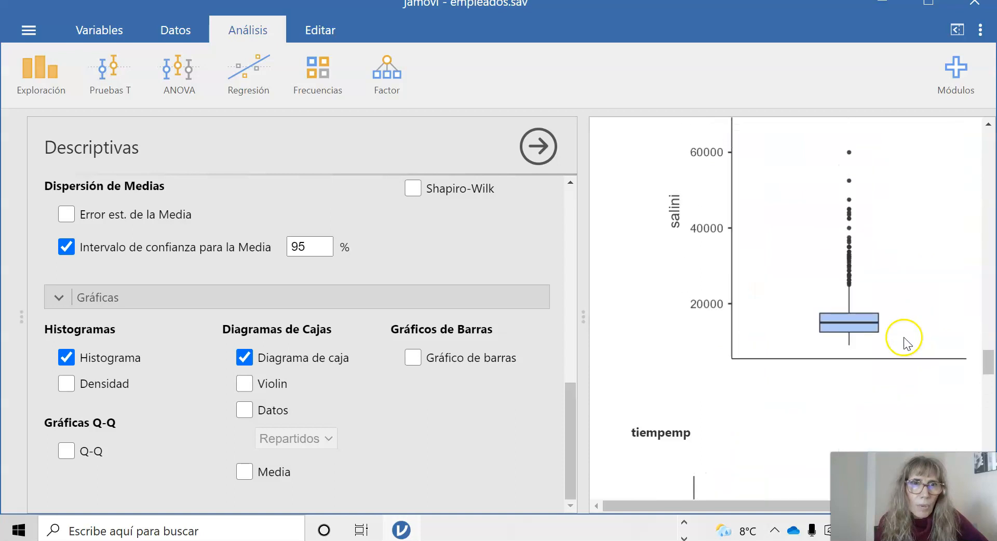